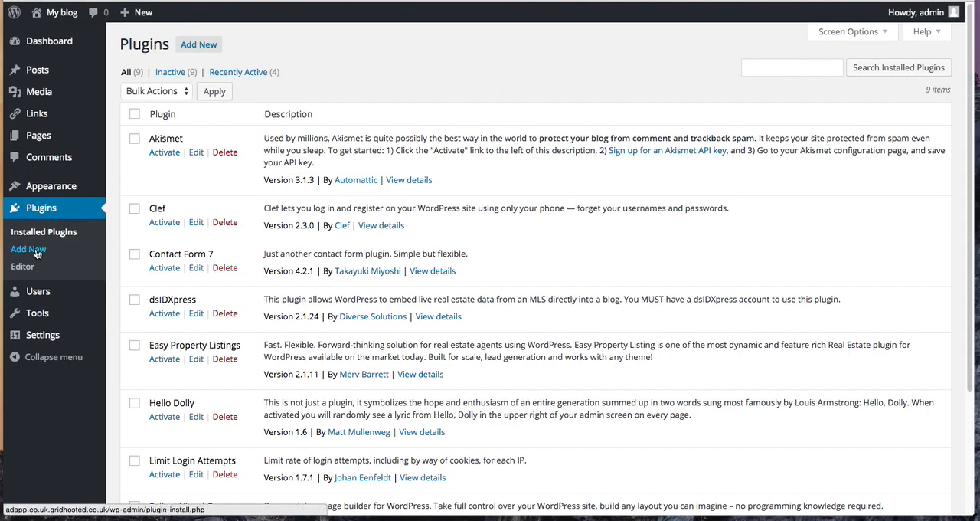
- Find the "Pods - Custom Content Types and Fields" plugin in the plugin directory, then install and activate it
left_click(15, 251)
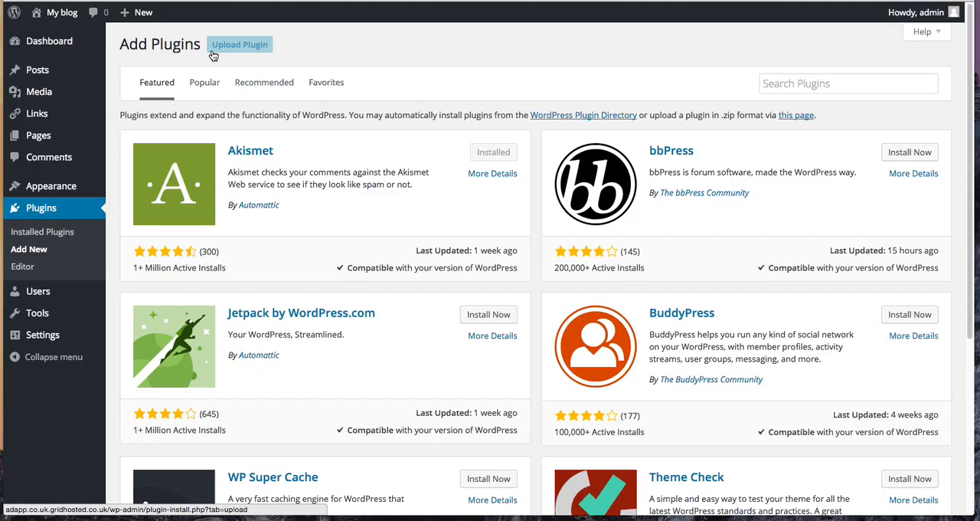
left_click(917, 84)
type("pods")
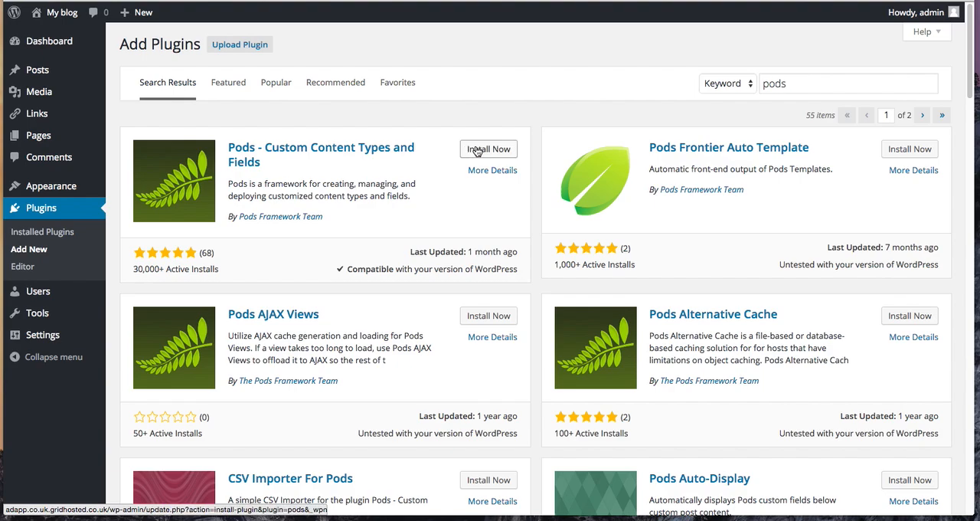
left_click(476, 151)
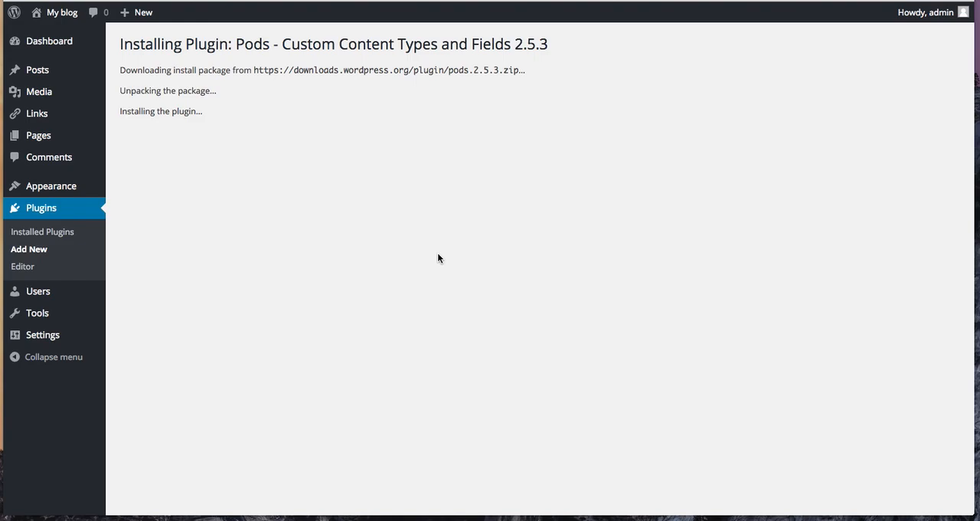
left_click(161, 154)
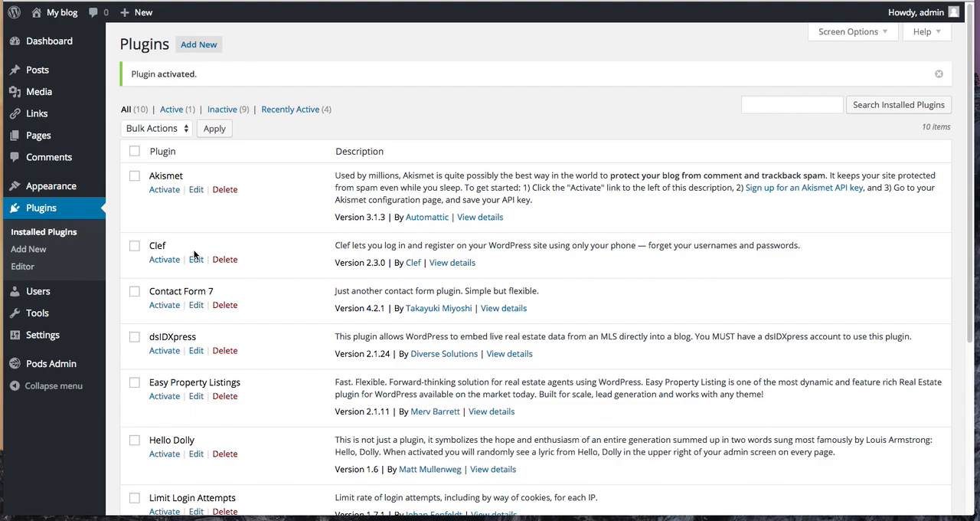
- Create a new custom post type pod with the singular label "Contact" and plural label "Contacts"
left_click(52, 368)
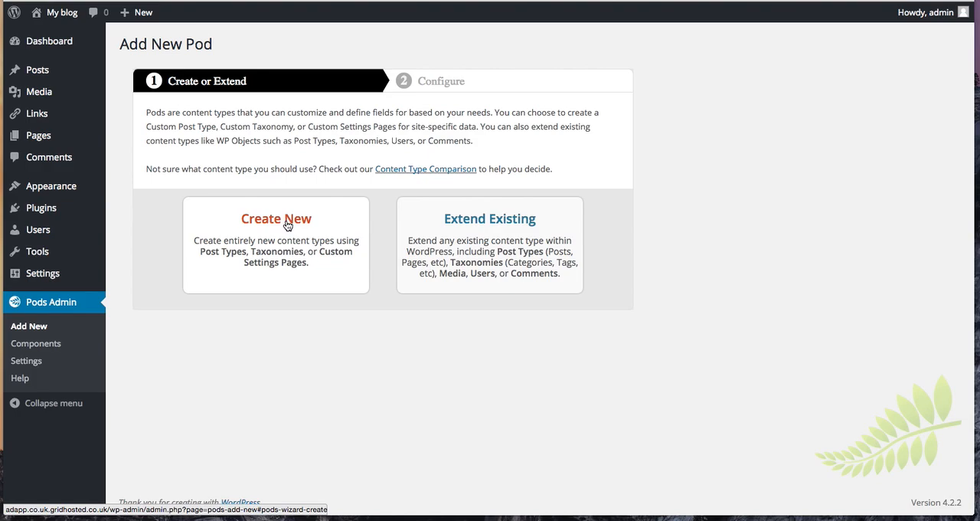
left_click(288, 224)
left_click(284, 243)
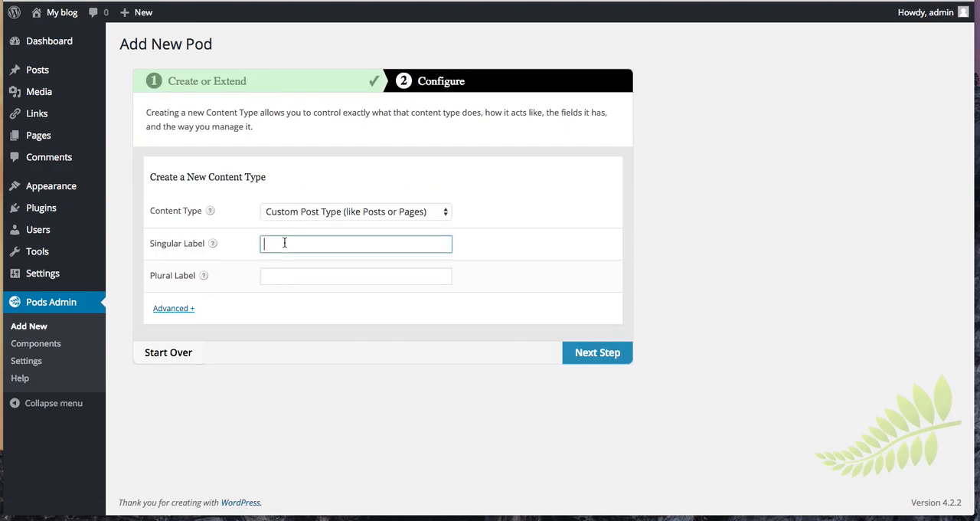
type("Conta")
key("Tab")
type("Contact")
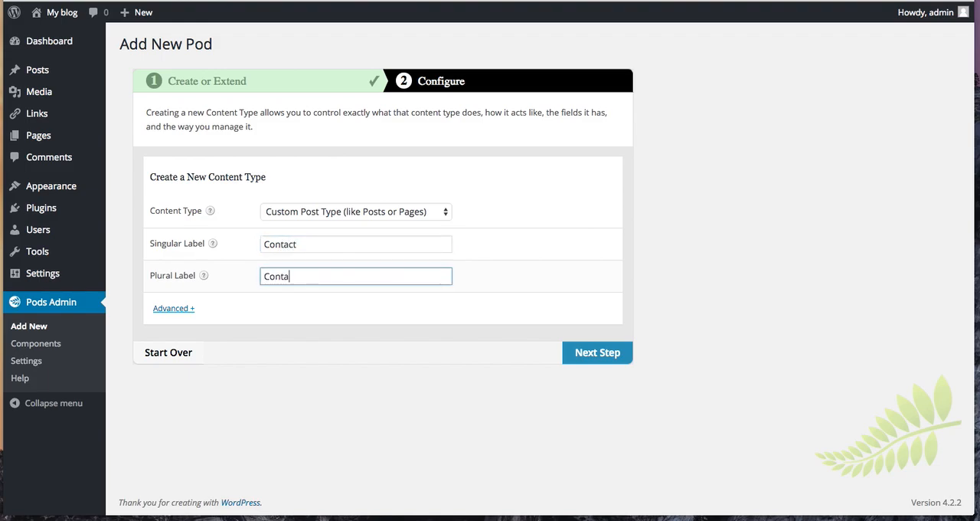
left_click(598, 353)
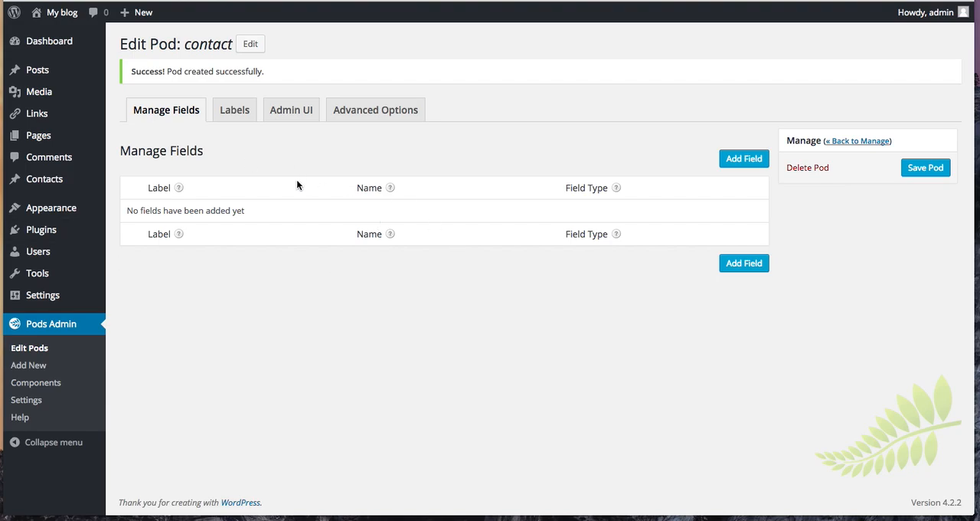
- Add a plain text field labelled "First Name" to the contact pod
mouse_move(48, 182)
left_click(747, 158)
left_click(320, 212)
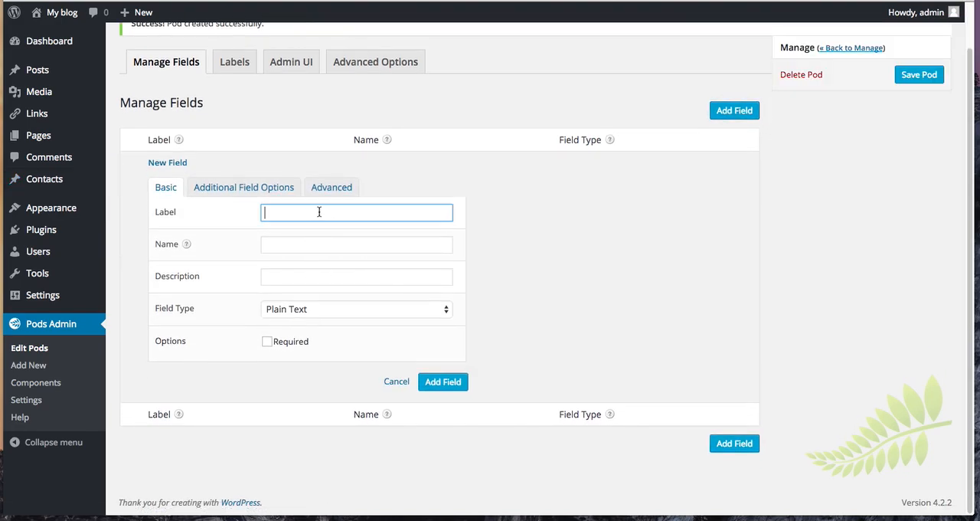
type("First Name")
left_click(451, 382)
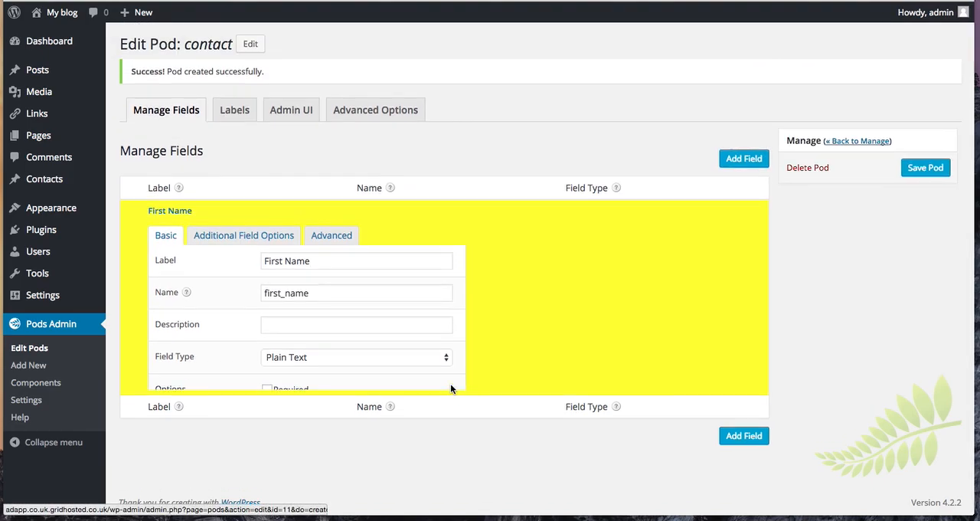
- Add a plain text field labelled "Last Name" to the contact pod
left_click(749, 277)
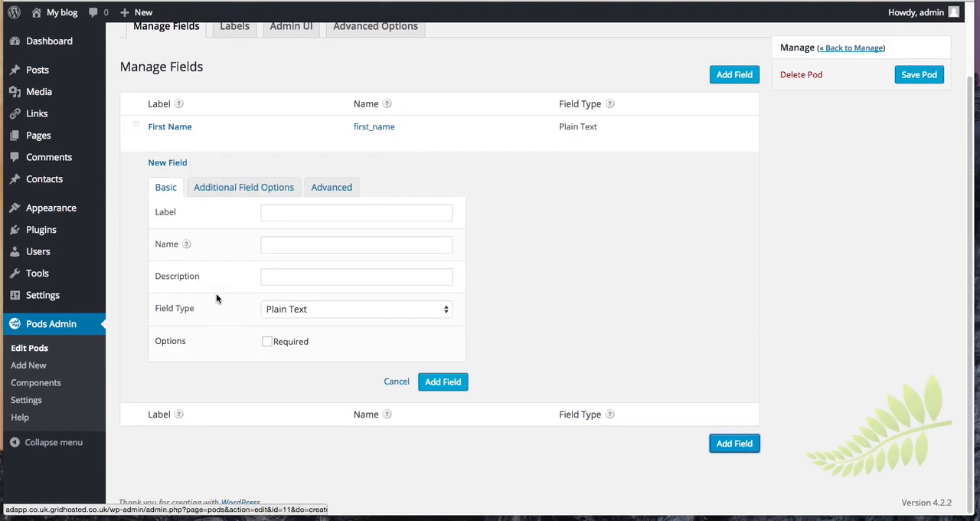
left_click(289, 213)
type("Last Name")
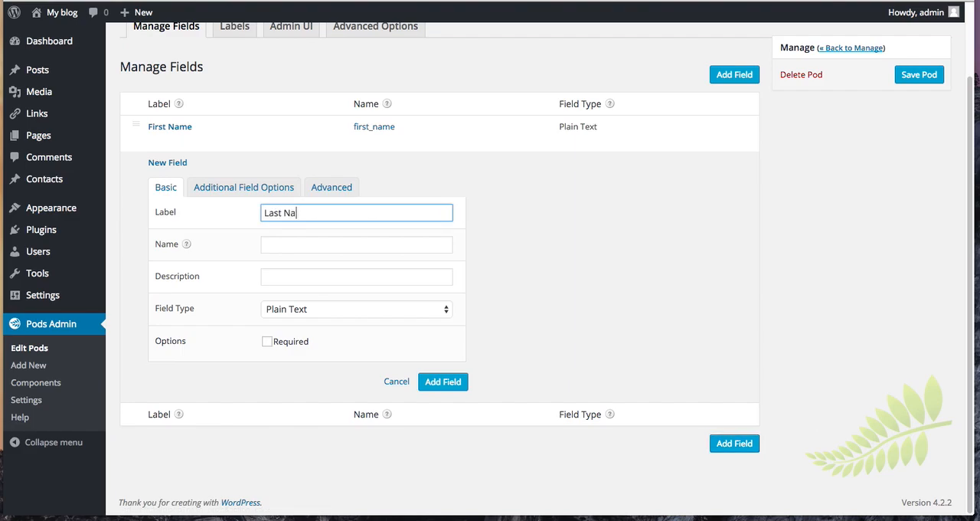
left_click(444, 381)
- Start a new field labelled "Salutaion" and set its field type to Relationship
left_click(744, 312)
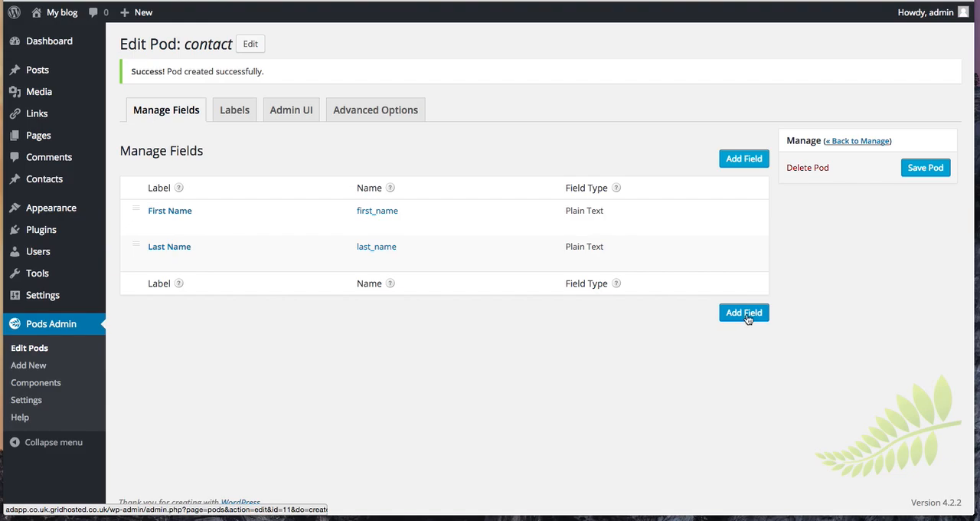
left_click(291, 209)
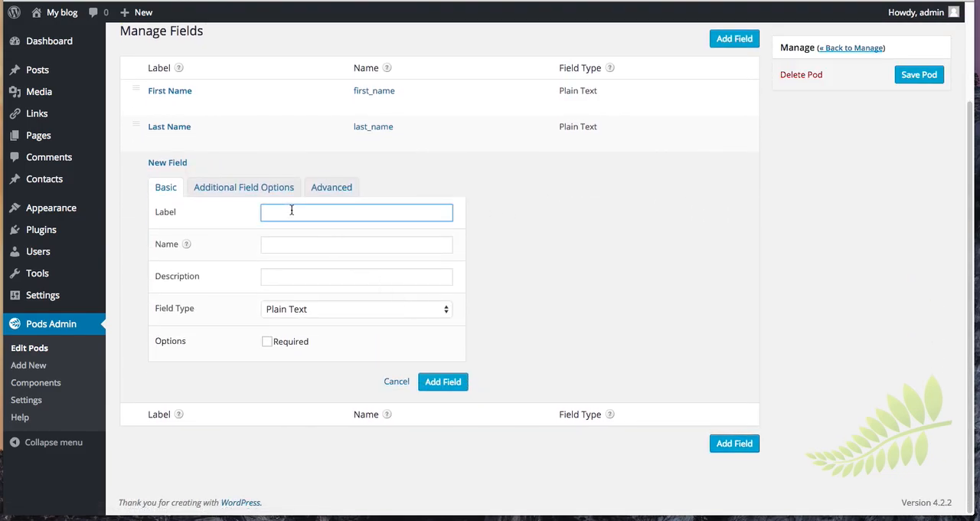
type("Salutaion")
left_click(307, 307)
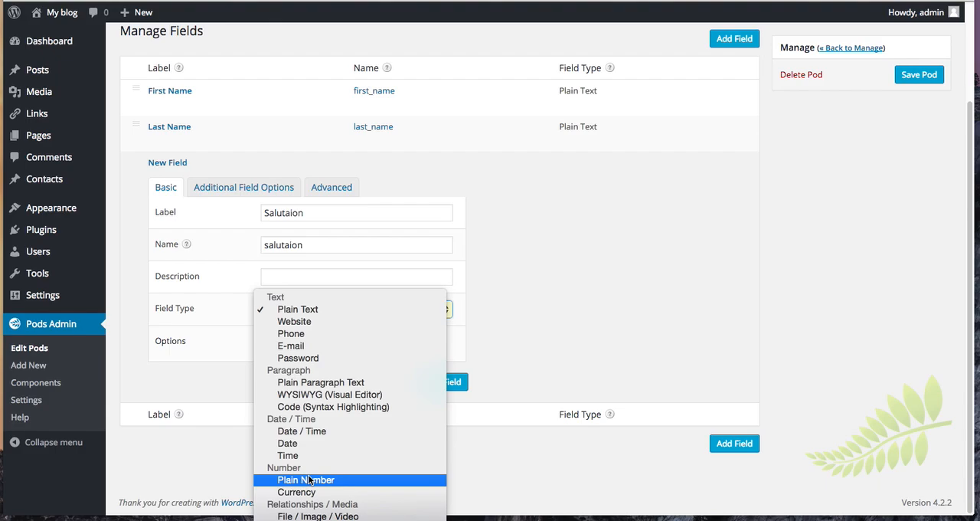
left_click(329, 520)
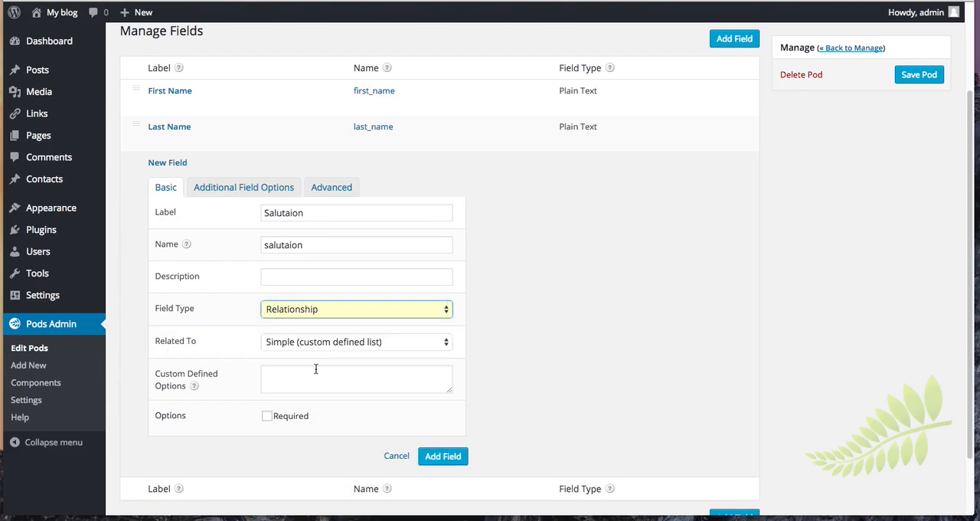
- Enter Mr, Mrs, Ms and None as the custom defined options, one per line, and add the salutation field
left_click(314, 373)
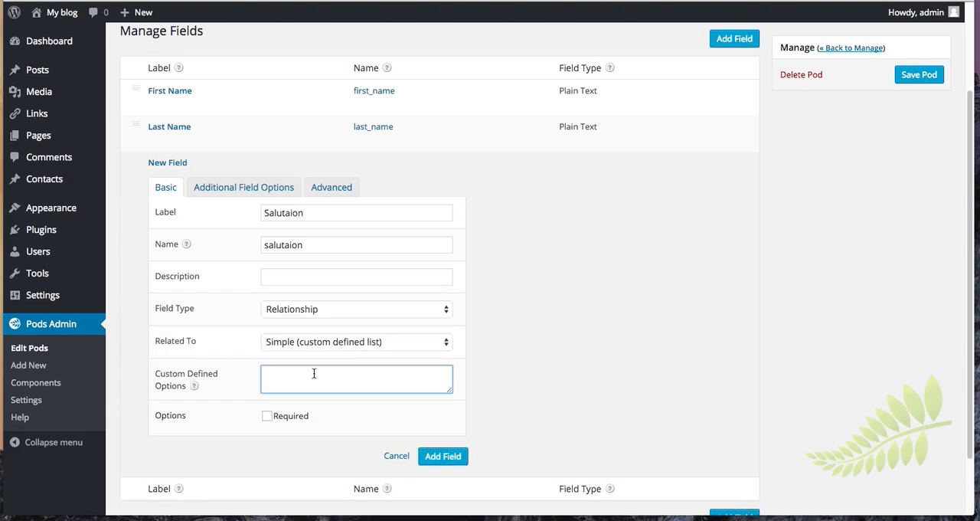
type("Mr")
key("Return")
type("Mrs")
key("Return")
type("Ms")
key("Return")
type("None")
left_click(443, 456)
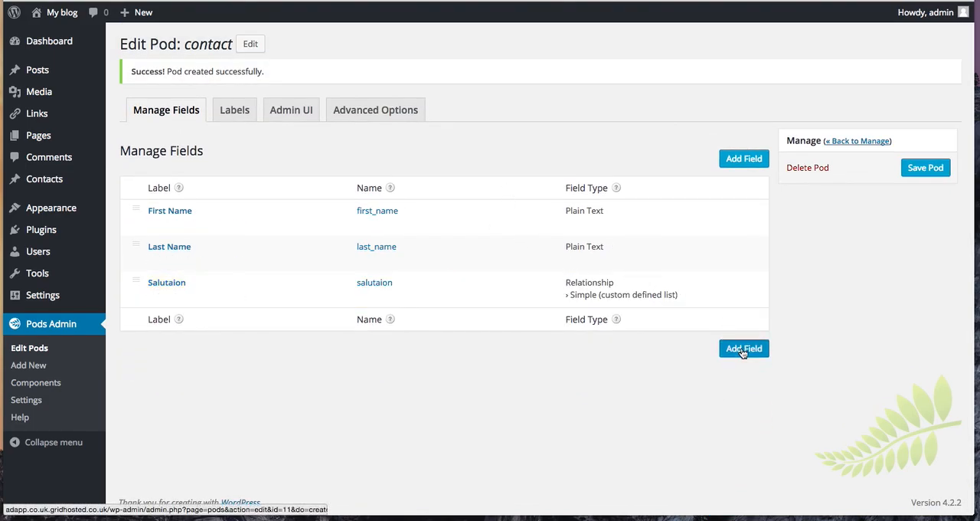
- Add a field labelled "Date Of Birth" with the field type Date to the contact pod
left_click(726, 351)
left_click(285, 212)
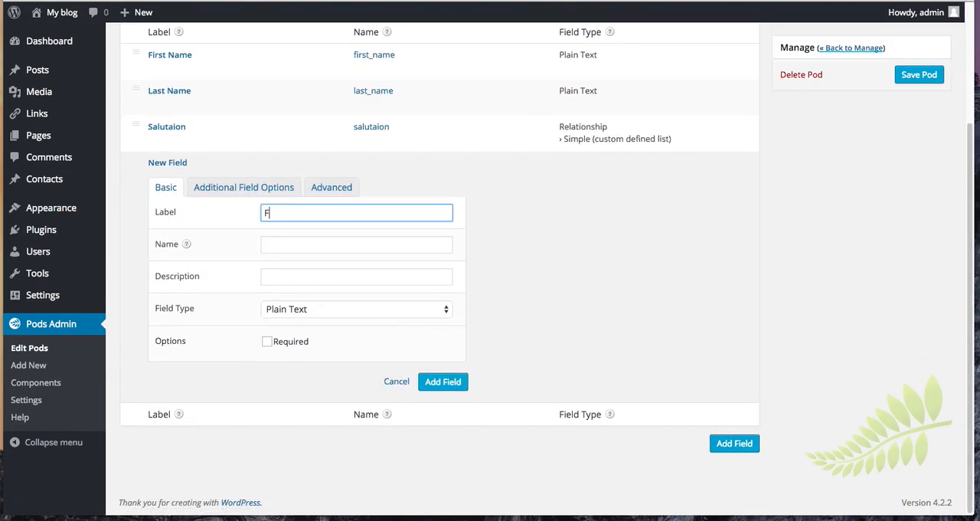
type("Date Of Birth")
left_click(309, 307)
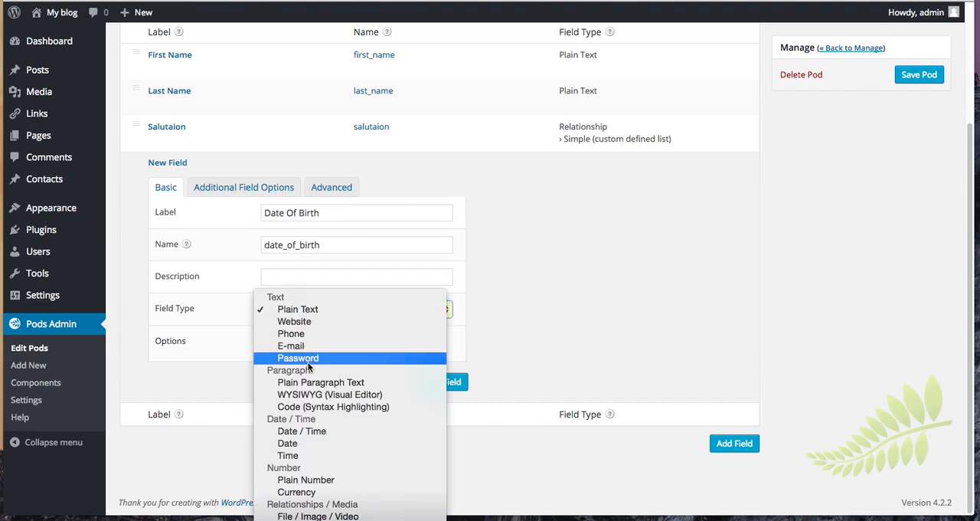
left_click(297, 444)
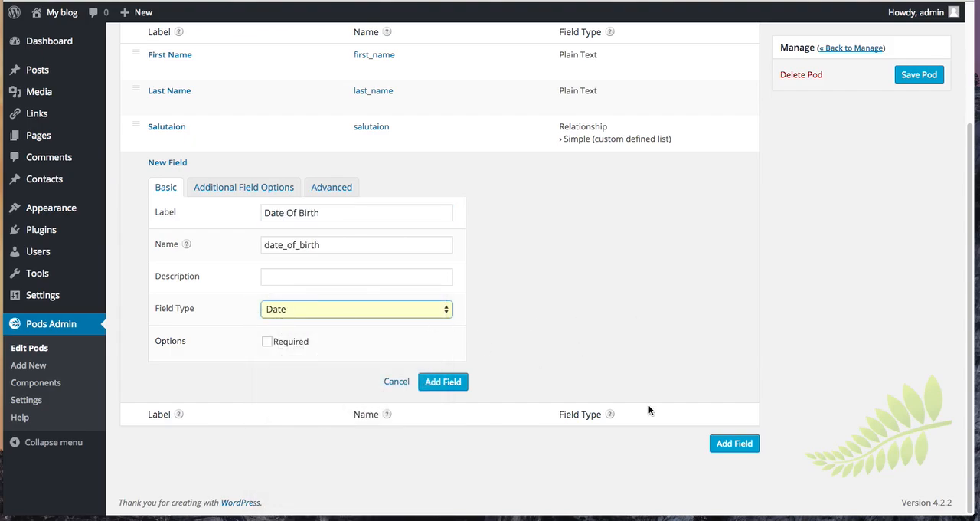
left_click(444, 382)
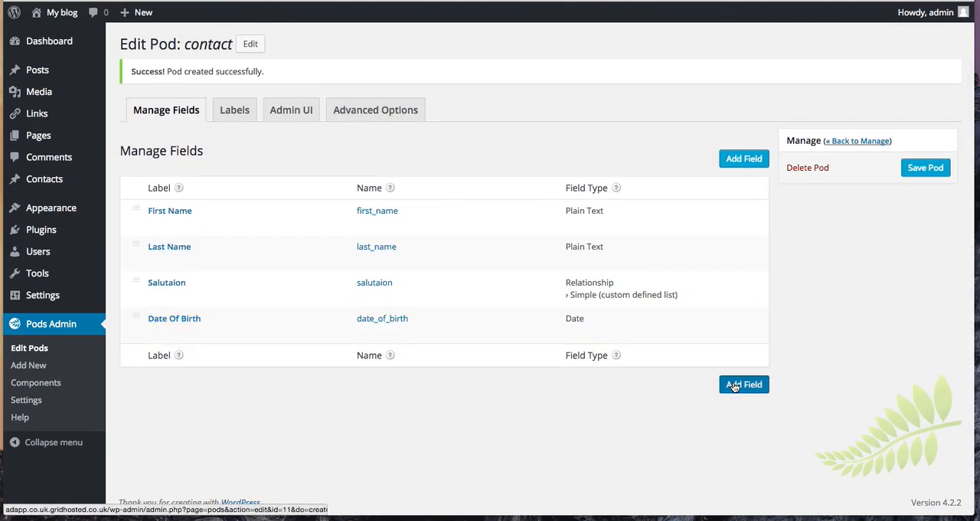
- Add a plain text field labelled "Address Line 1" to the contact pod
left_click(739, 383)
left_click(301, 214)
type("A")
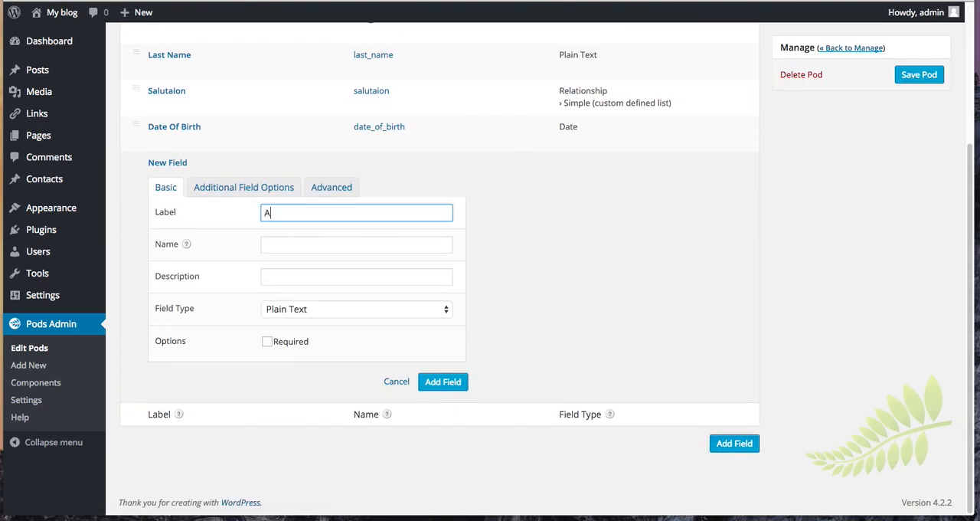
type("ddress Line 1")
left_click(457, 387)
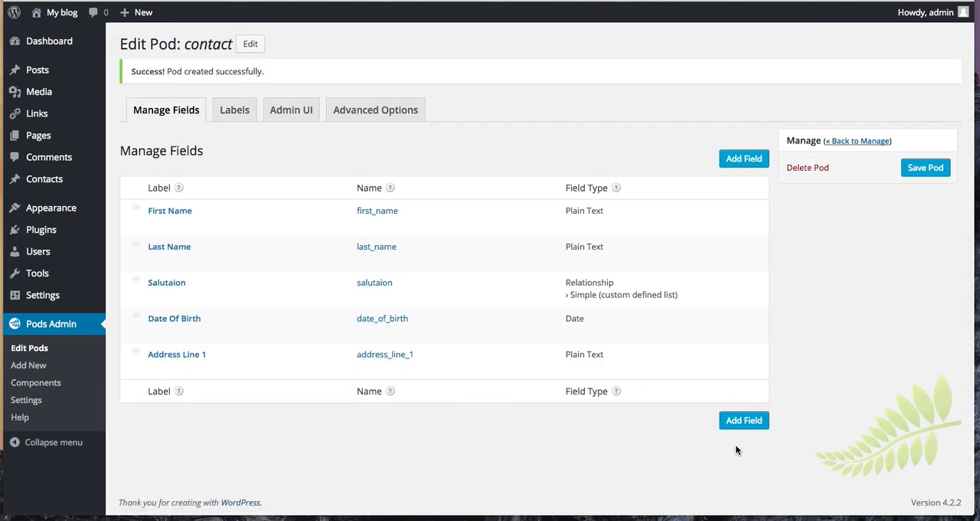
- Add a plain text field labelled "Address Line 2" to the contact pod
left_click(724, 423)
left_click(289, 220)
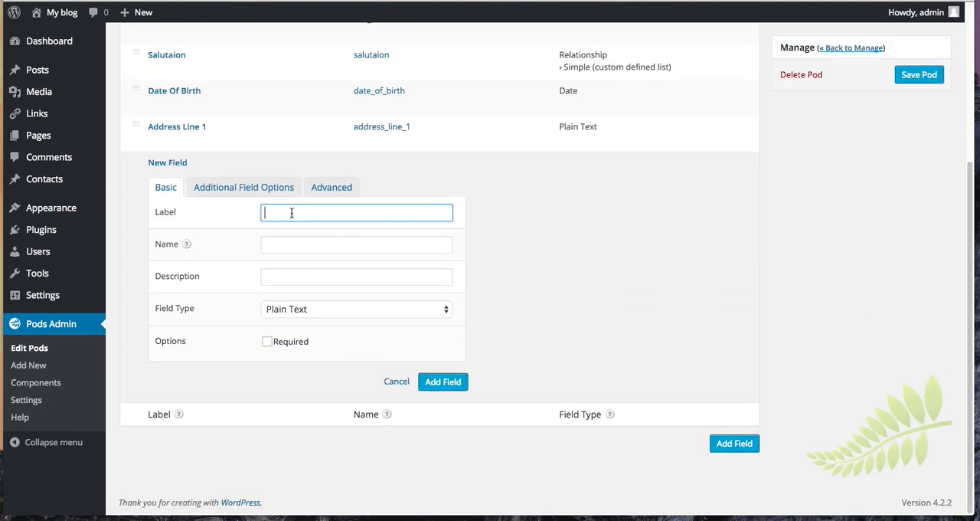
type("Address Line 2")
left_click(447, 383)
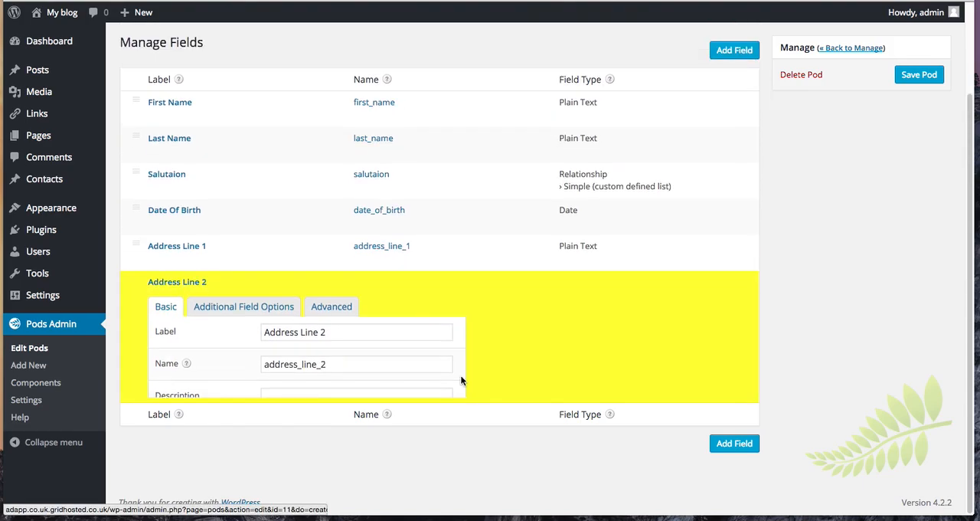
- Add a required field labelled "Email" with the field type E-mail to the contact pod
left_click(736, 463)
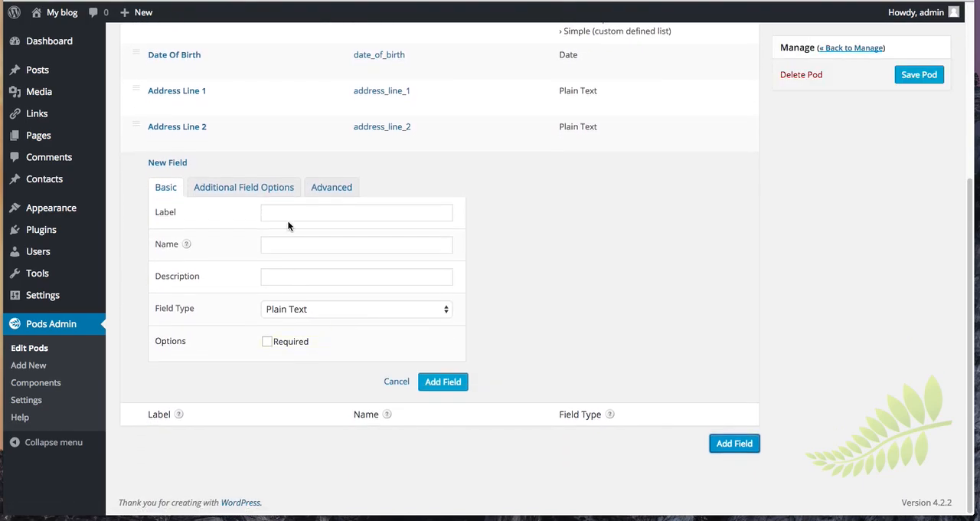
left_click(284, 208)
type("Email")
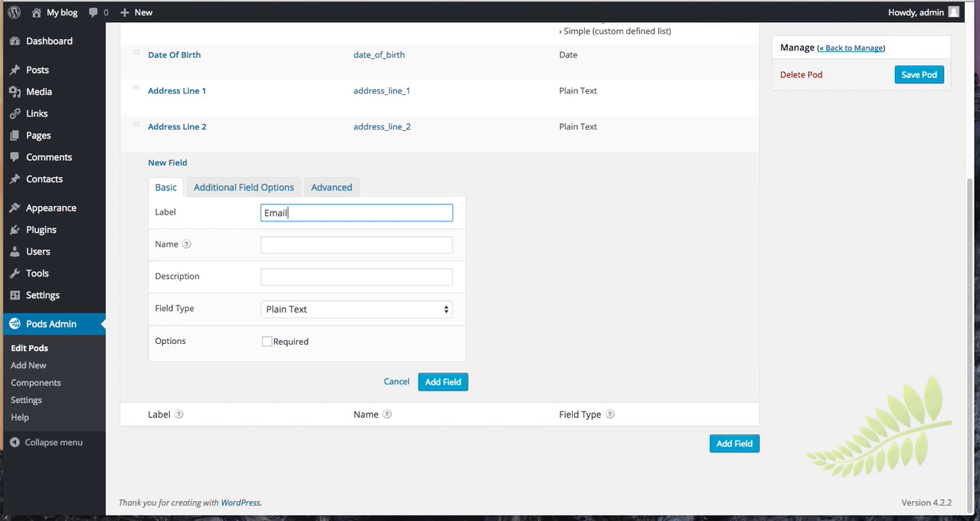
left_click(303, 342)
left_click(311, 310)
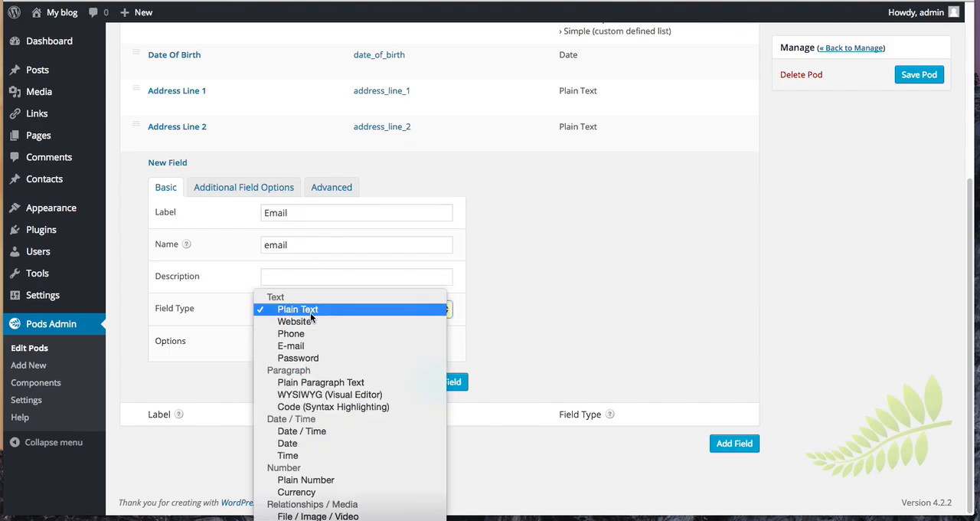
left_click(304, 346)
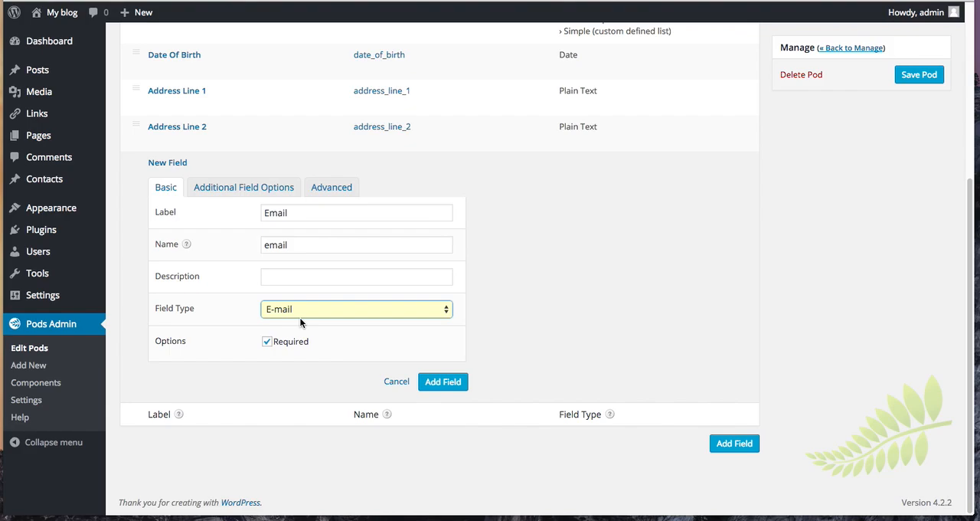
left_click(465, 384)
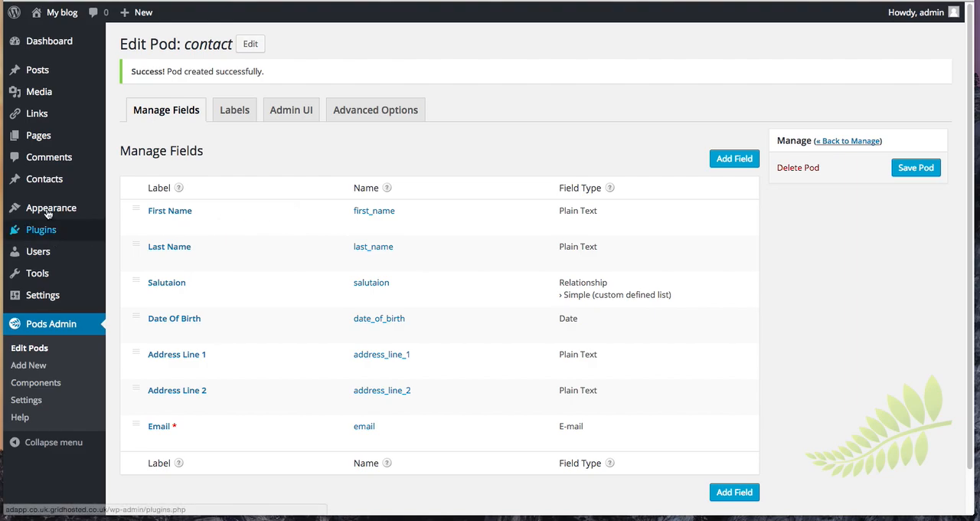
- Save the contact pod with its fields and open the list of all contacts
mouse_move(34, 185)
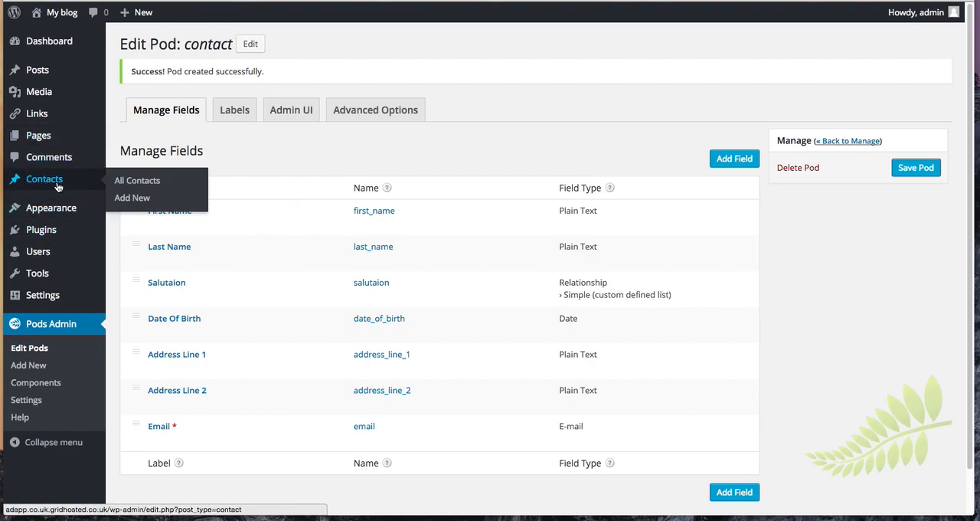
scroll(908, 297, "down", 1)
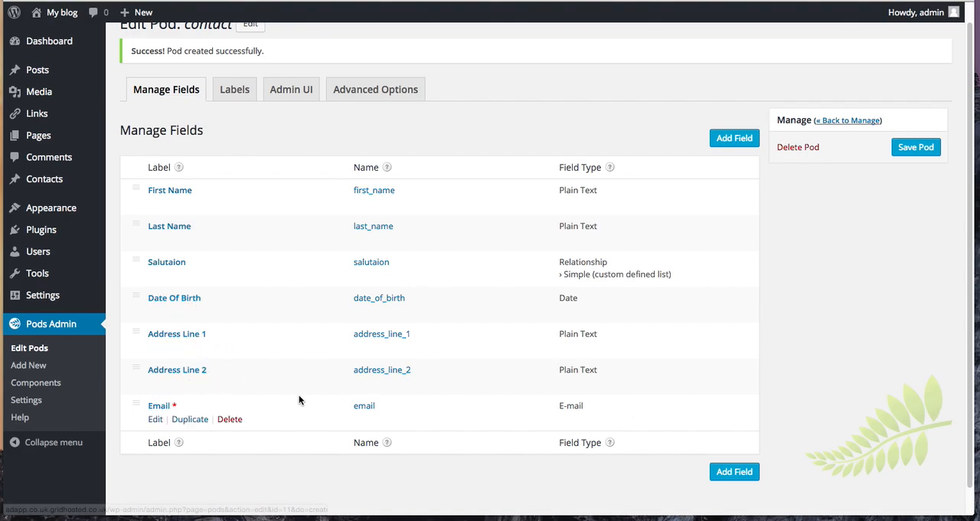
left_click(919, 150)
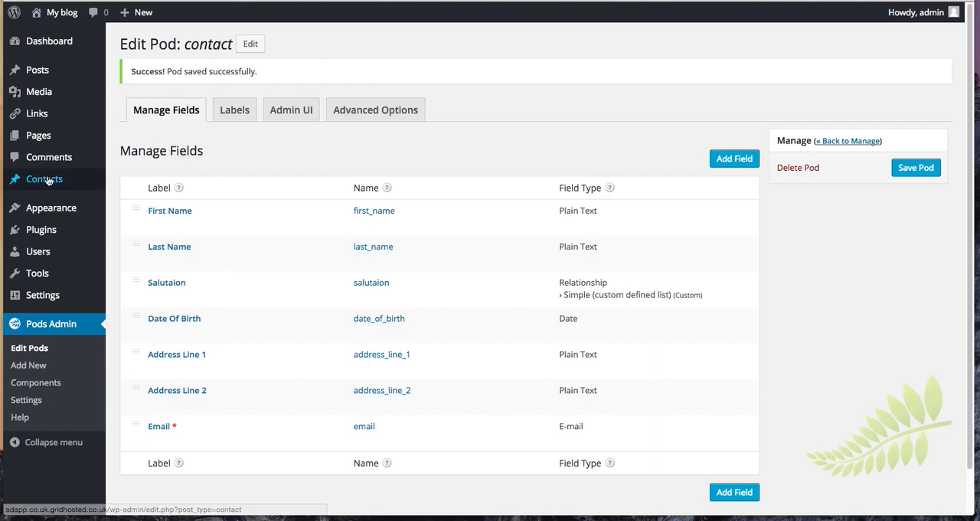
left_click(53, 178)
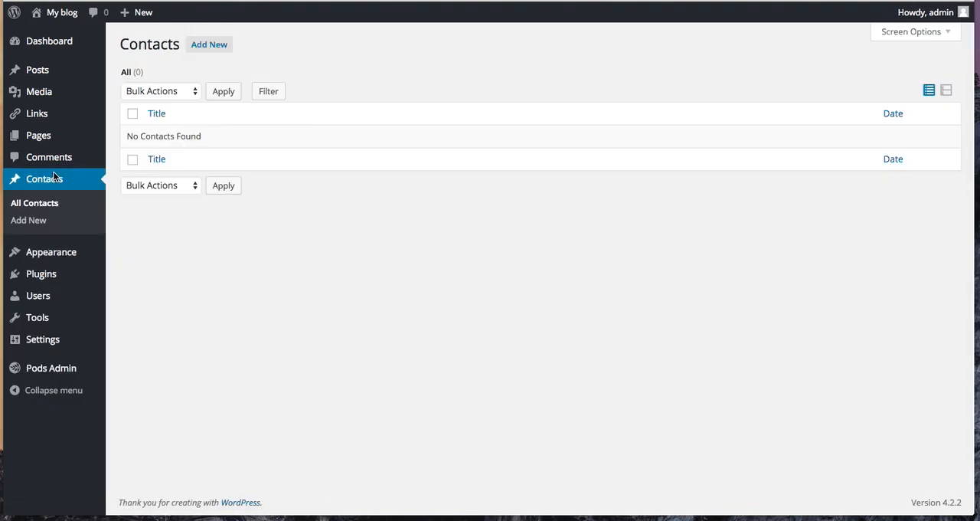
- Start a new contact entry and enter the contact's full name as its title
left_click(214, 44)
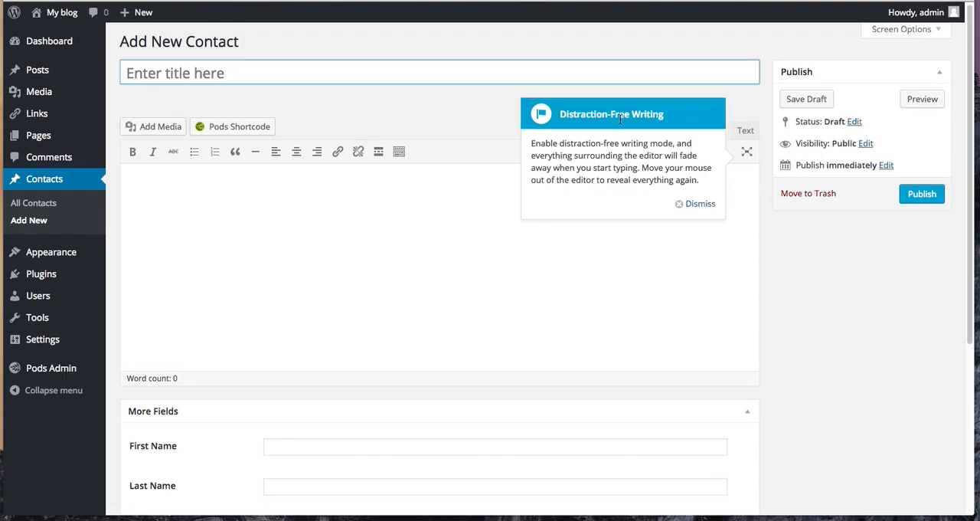
left_click(709, 210)
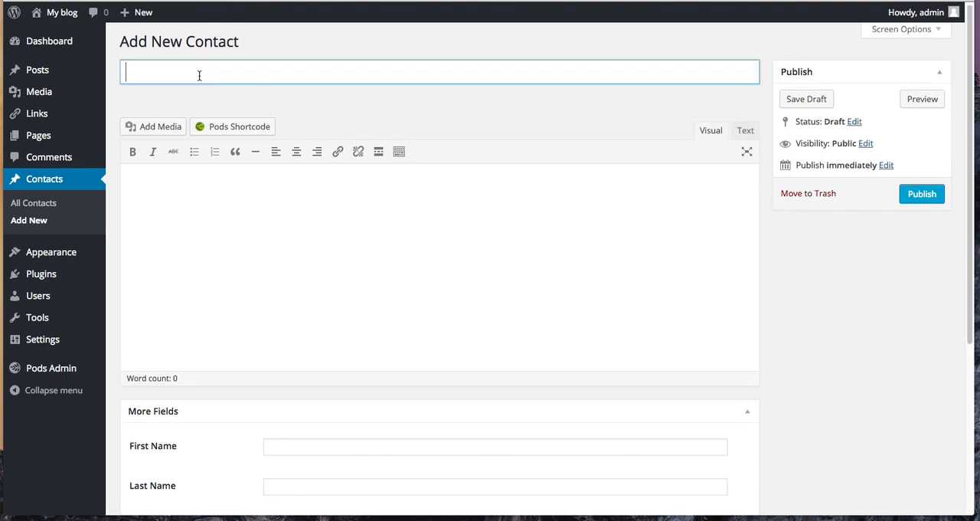
type("jshdgfkjhsdgfk")
key("super+a")
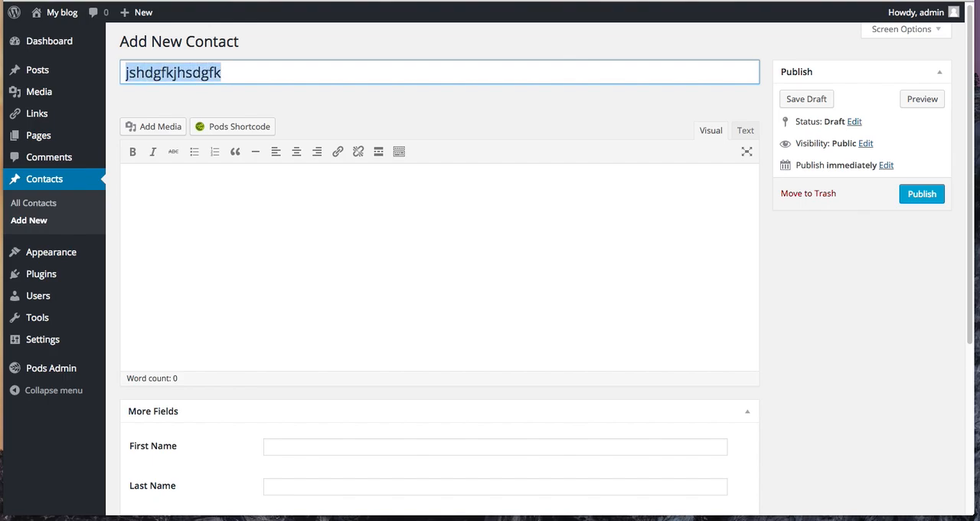
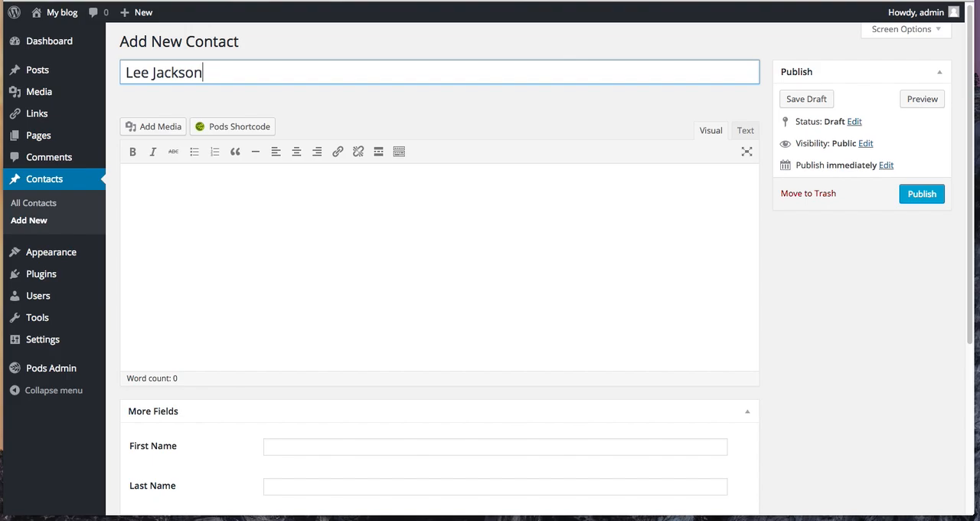
- Fill the new contact's main content area with about three lines of random placeholder text
left_click(576, 289)
type("kgj ldkfjg ;ldkfjg; ldfkj g;dl")
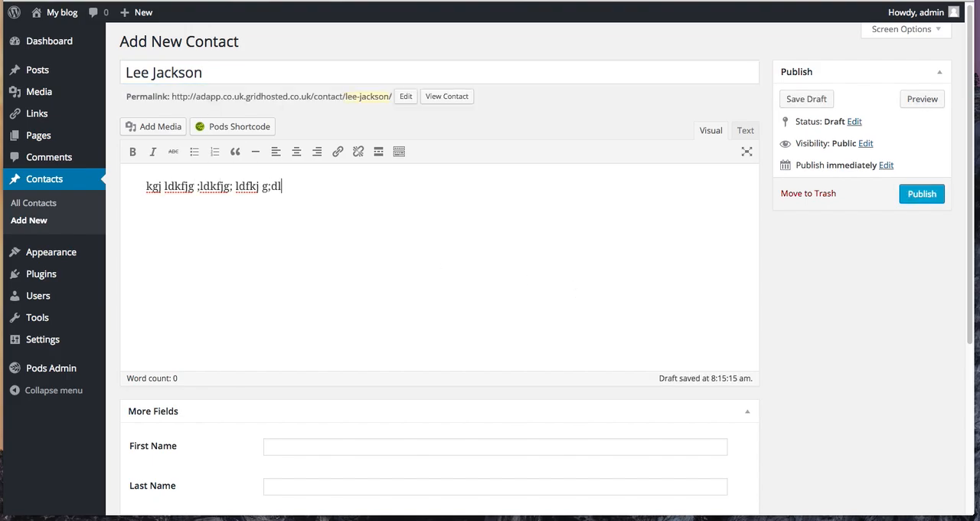
type("fkjg ;dflkjg ;dflkjg ;ldfkjg ;dlfkjg ;dflkjg ;dlkfjg;ldfkjg;ldf")
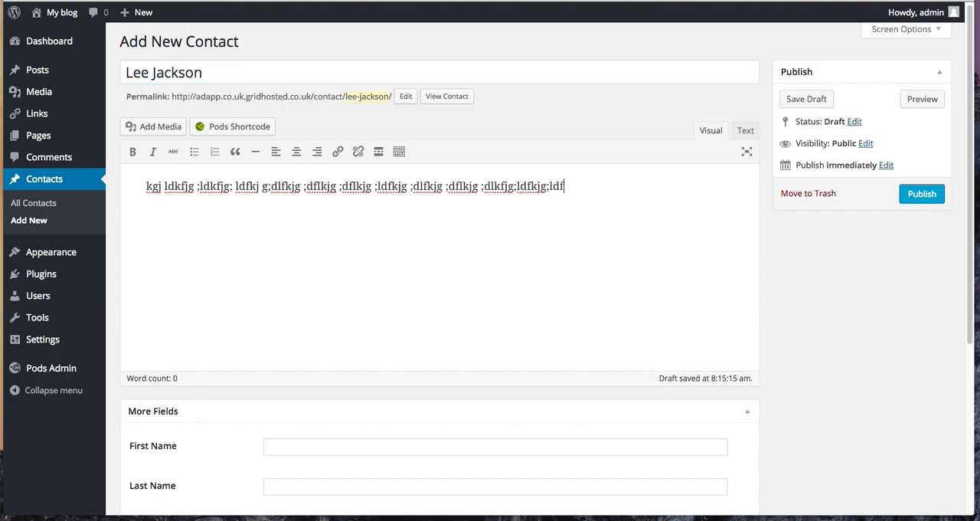
type("kjg;dlfkjg ;dflkjg ;dflkjg;dlfkjg;dlkfgjd;lfkjg;dflkjg;df")
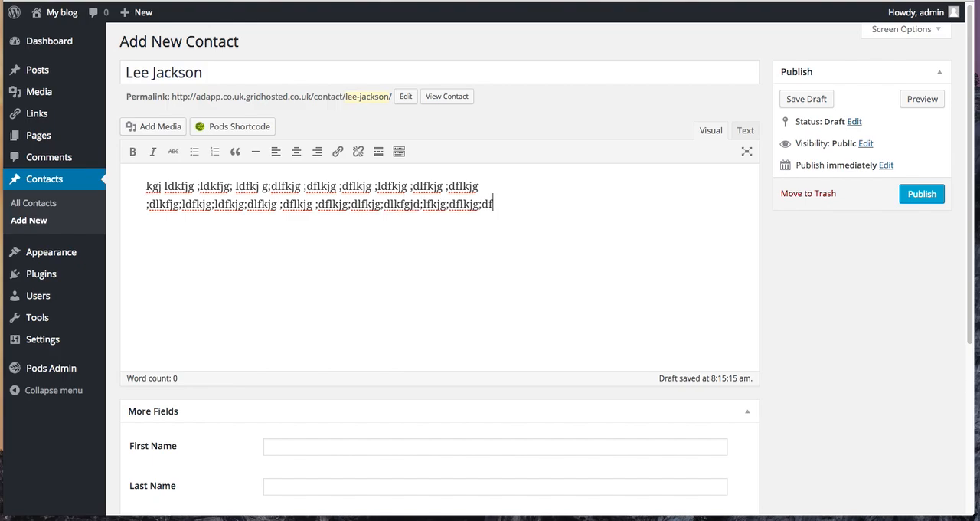
type(" lkjgd;flkgj;dflkgjdf; lkgjd;flgj df;lkgj ;dflkgjd;flkgjdf")
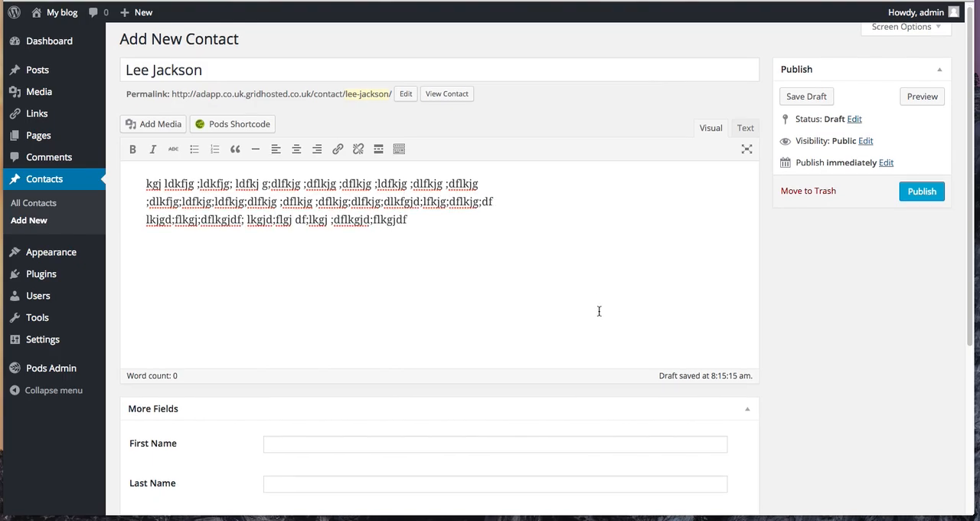
- Fill in the contact's first name and last name in the custom fields
scroll(600, 311, "down", 5)
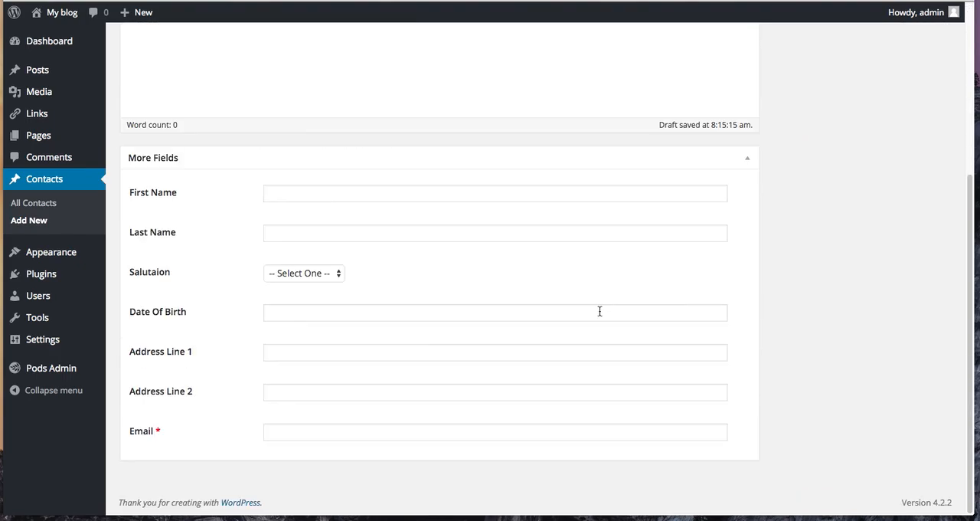
left_click(363, 191)
key("Tab")
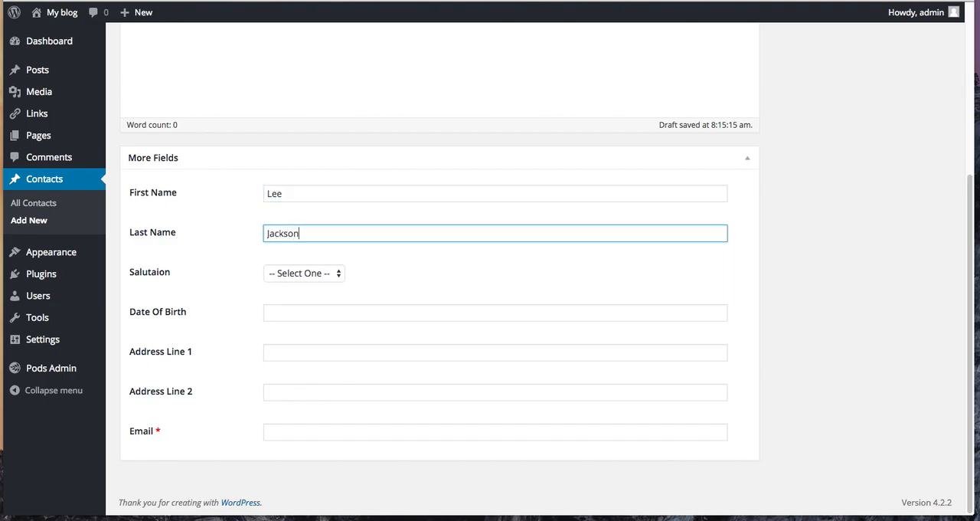
- Set the contact's salutation to Mr and pick a date of birth from the calendar
key("Tab")
key("m")
key("Tab")
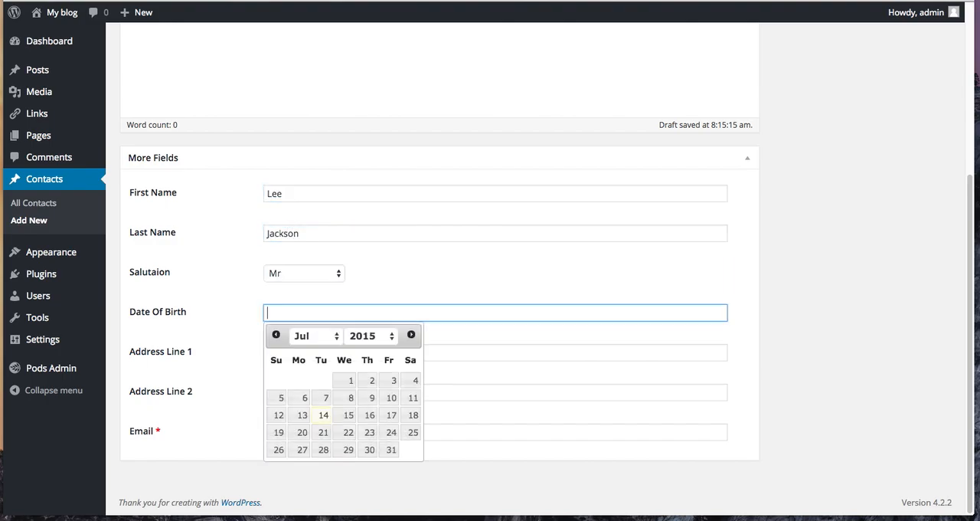
left_click(302, 414)
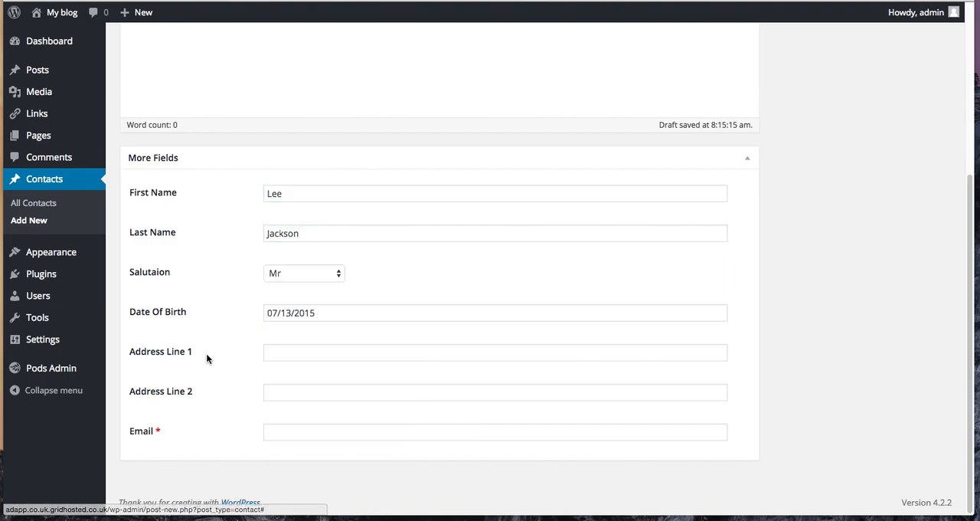
- Enter the placeholder text "dfsfs" for Address Line 1 and "fdsf" for Address Line 2
left_click(206, 353)
type("dfsfs")
key("Tab")
type("fdsf")
left_click(829, 310)
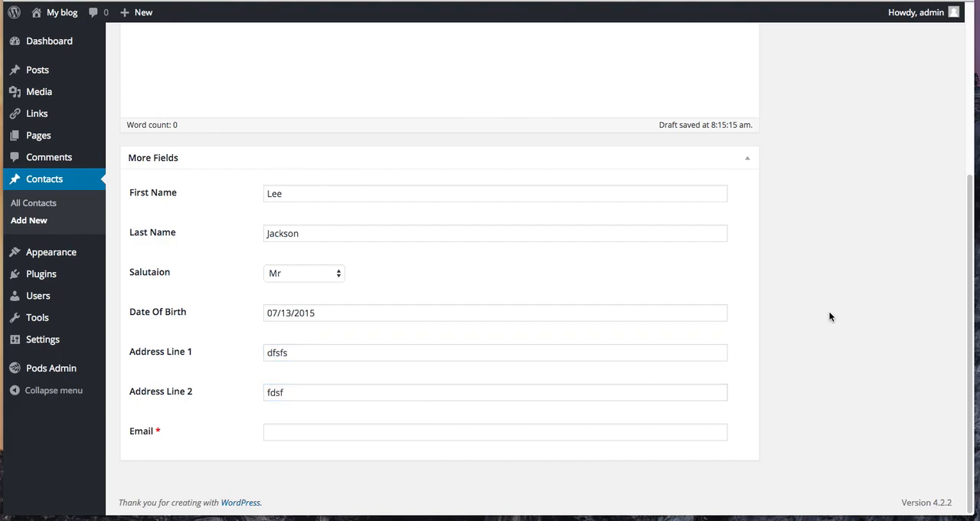
- Test the required Email field's validation by leaving it empty and by entering the incomplete value "leeds"
scroll(858, 214, "up", 3)
scroll(851, 100, "down", 2)
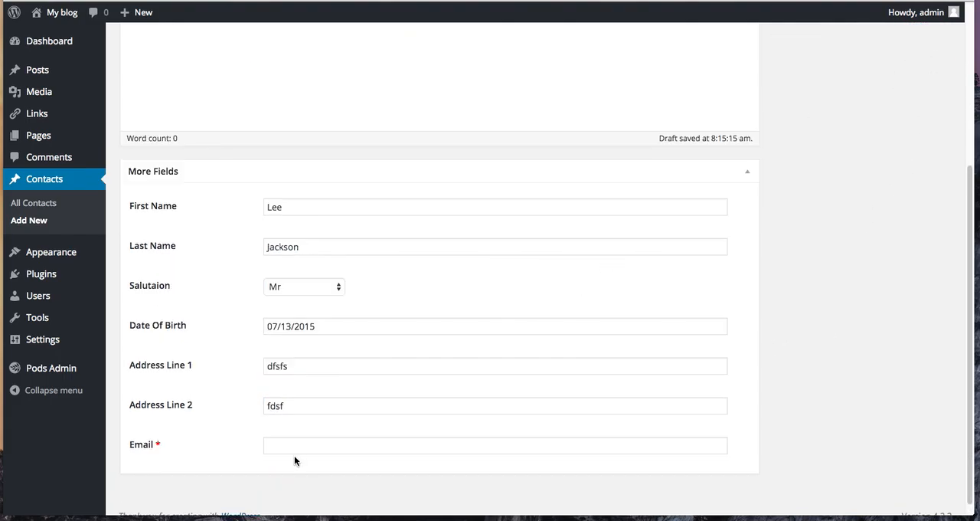
left_click(306, 446)
left_click(872, 249)
scroll(871, 250, "down", 1)
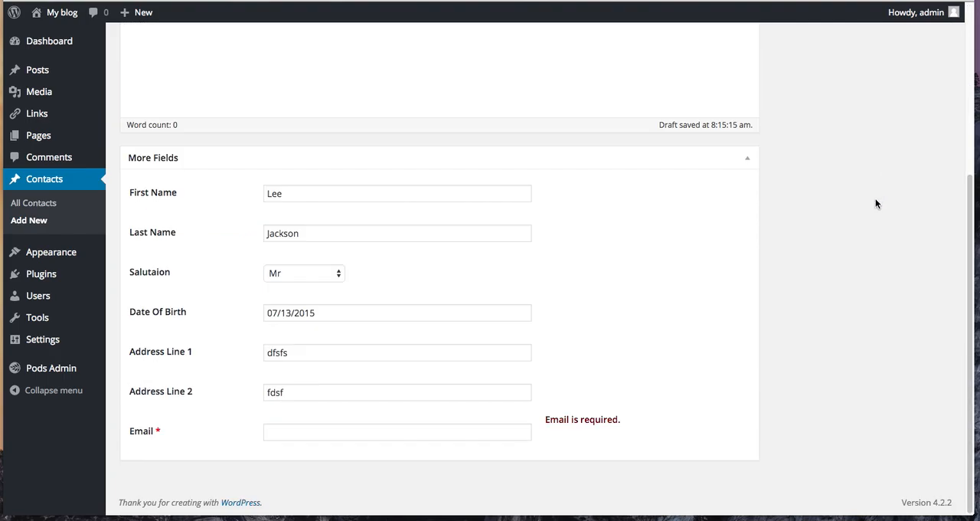
left_click(463, 431)
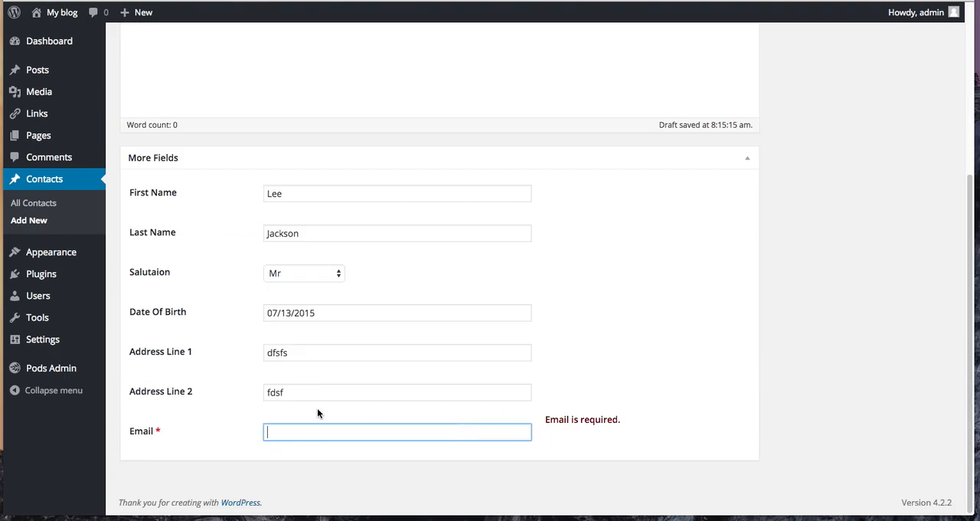
type("leeds")
left_click(833, 322)
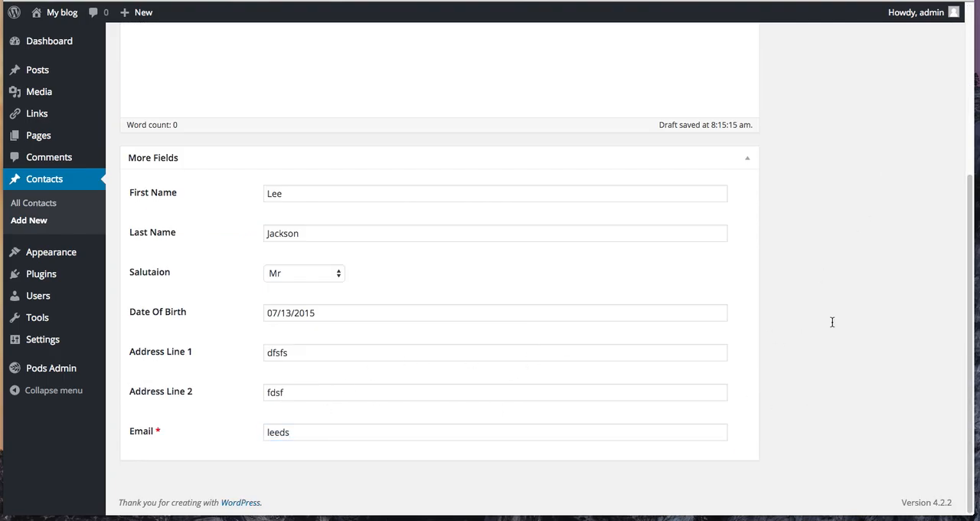
- Replace the Email entry with the contact's full e-mail address and publish the contact
left_click(623, 429)
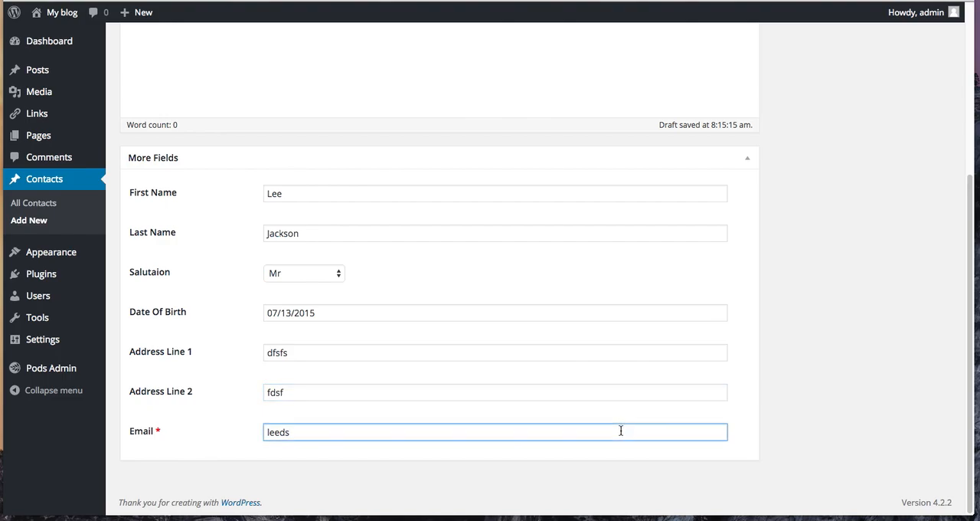
key("BackSpace")
key("BackSpace")
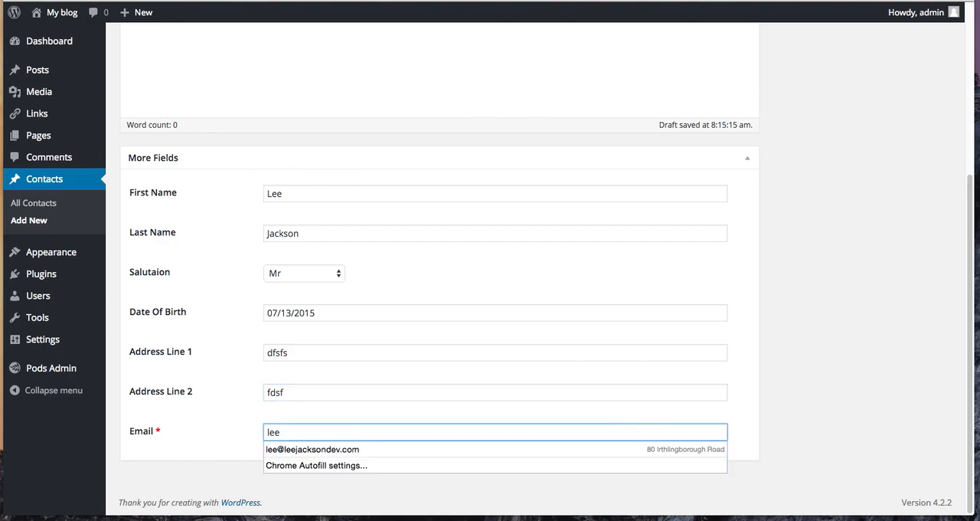
key("Tab")
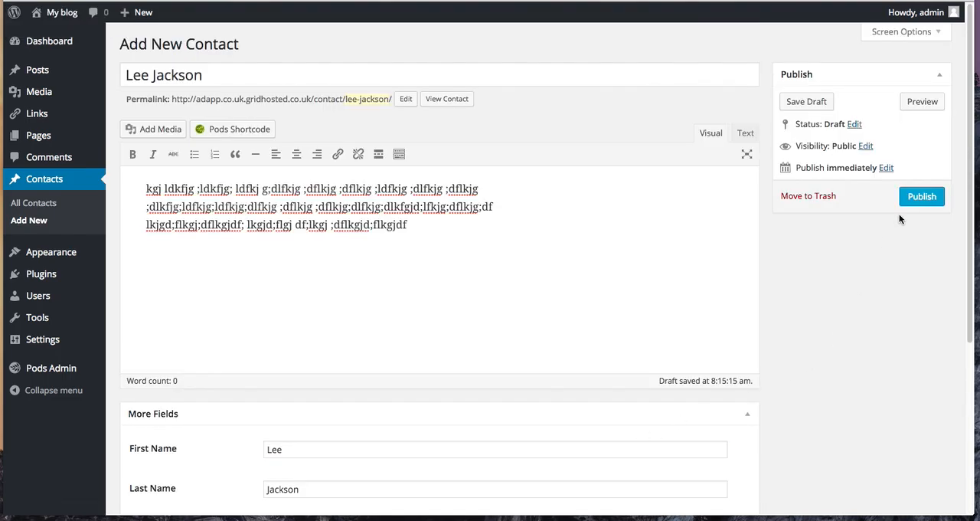
left_click(914, 200)
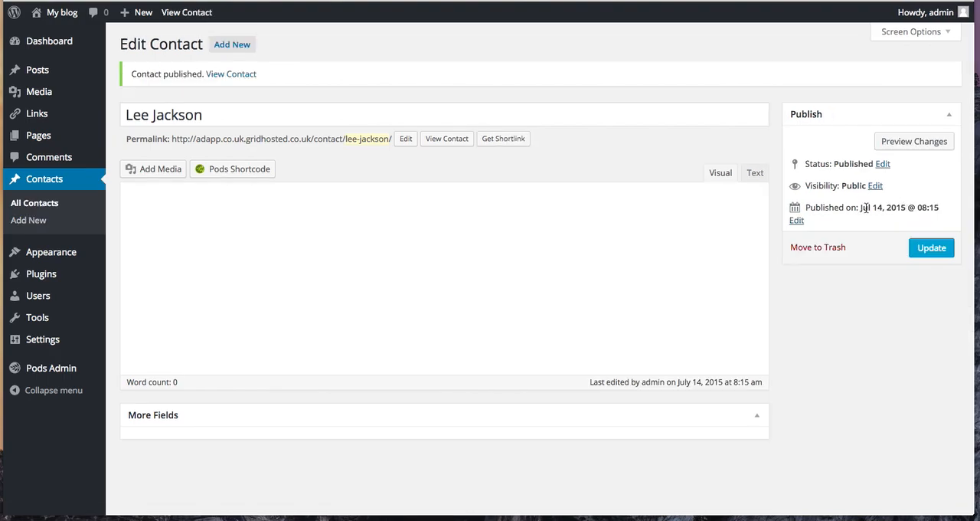
scroll(480, 331, "down", 5)
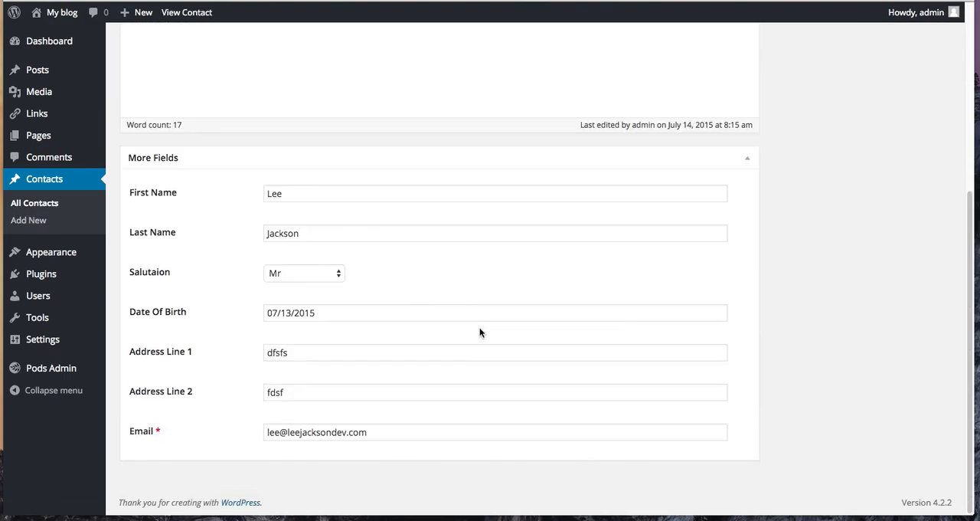
- Open the list of all contacts and enter the contact's first name as the search term
left_click(34, 203)
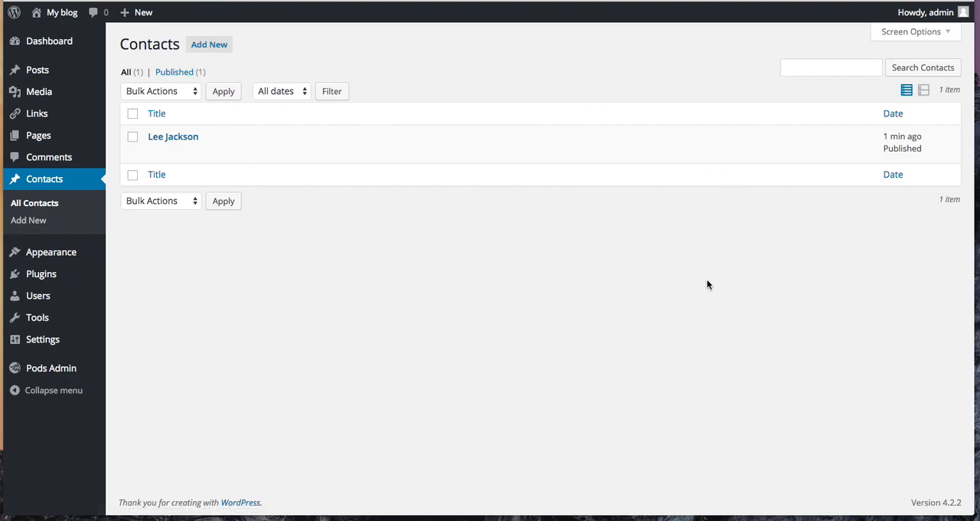
left_click(826, 67)
type("lee")
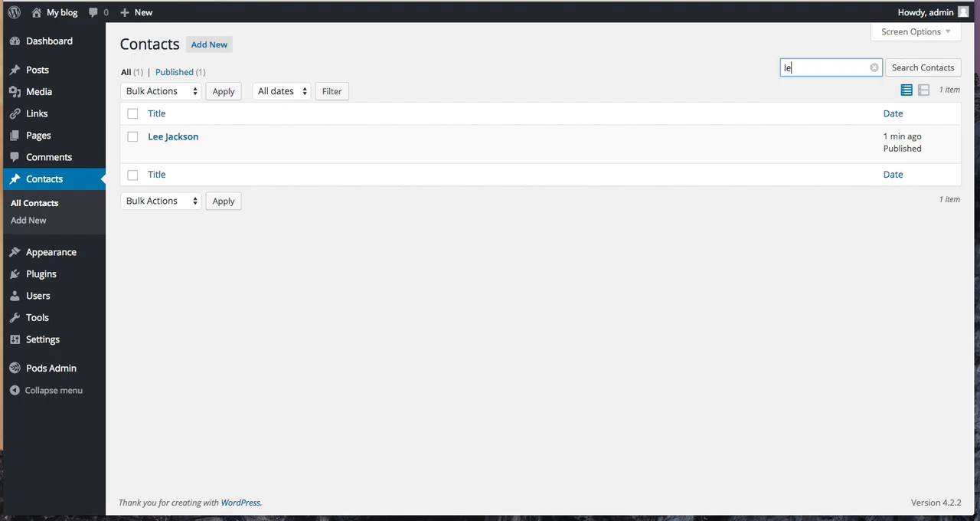